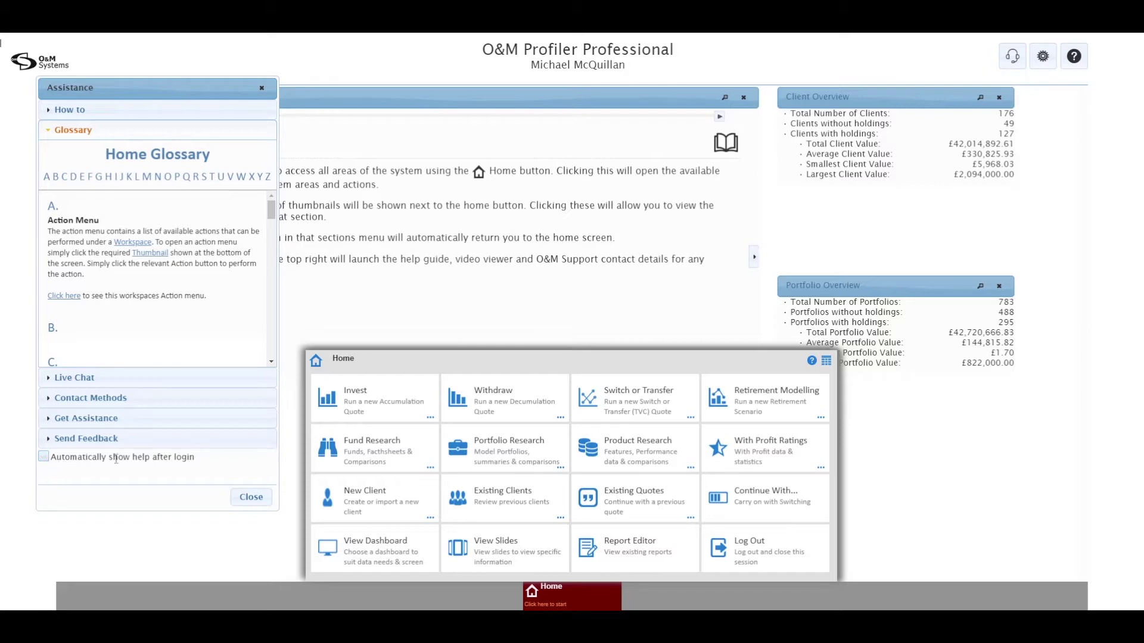
Close the Assistance window and read the how-to instructions for running a new TVC quote
{"action": "left_click", "coordinate": [249, 496]}
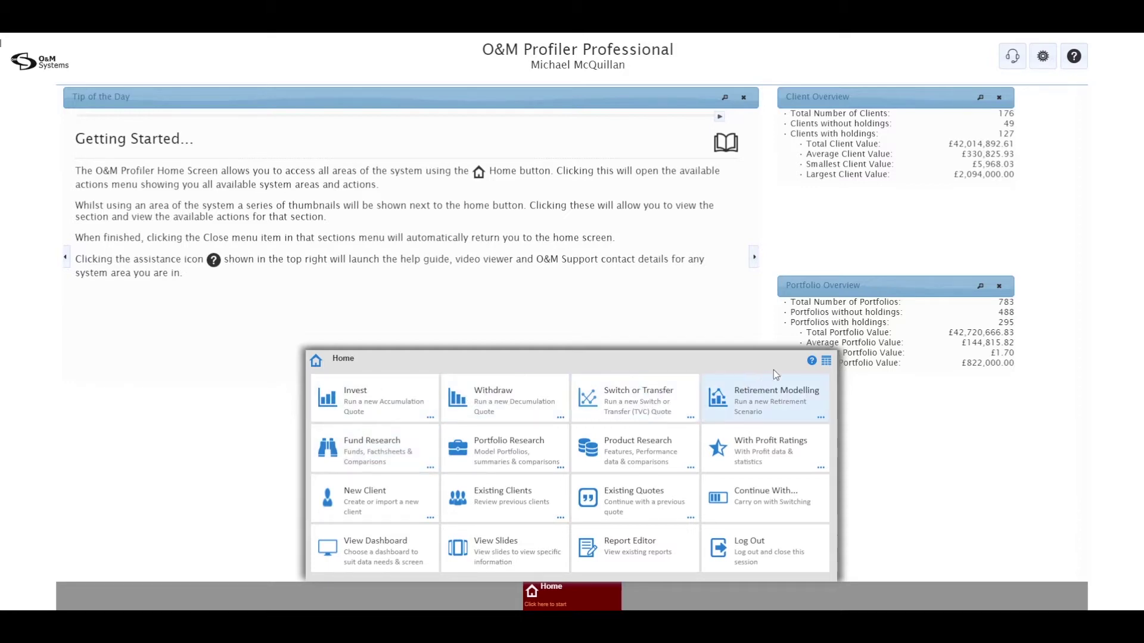
{"action": "left_click", "coordinate": [811, 363]}
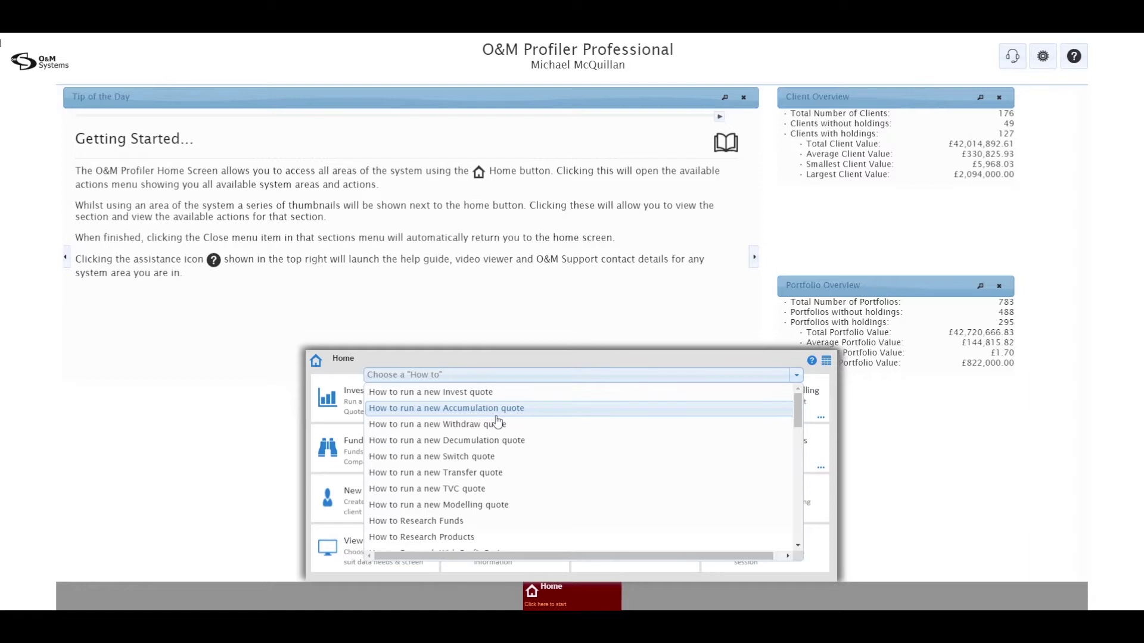
{"action": "left_click", "coordinate": [480, 490]}
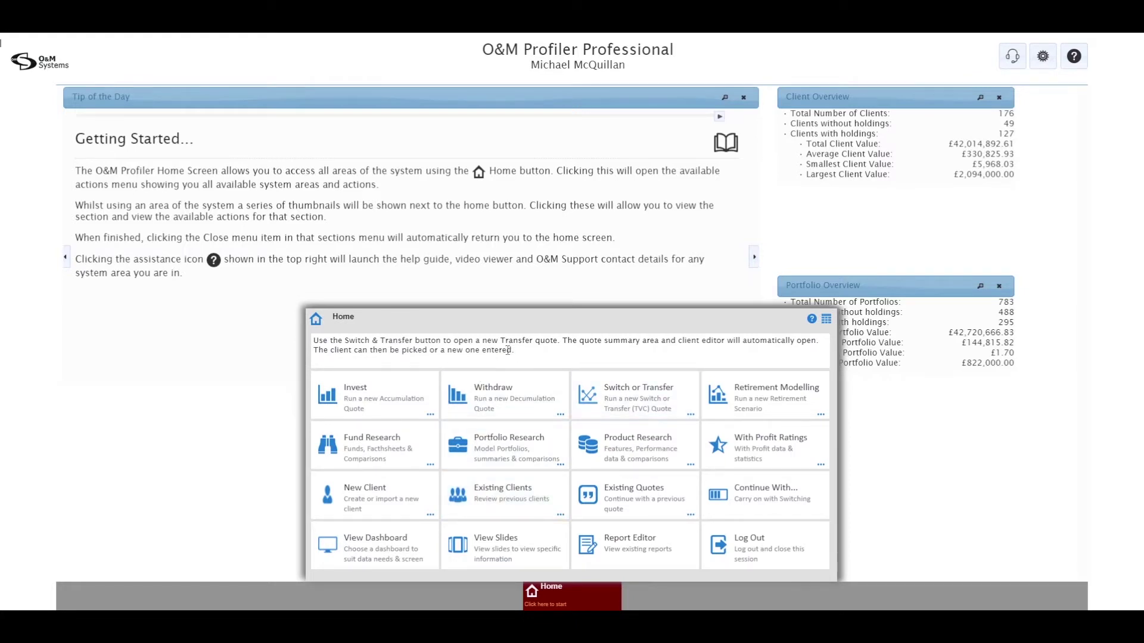
{"action": "triple_click", "coordinate": [507, 350]}
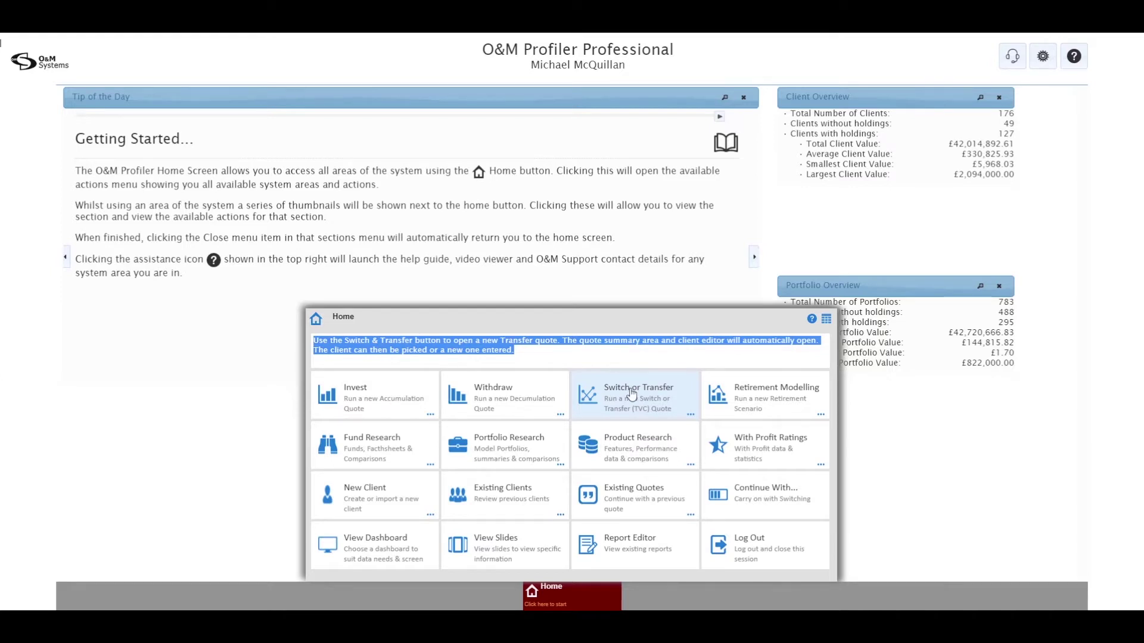
{"action": "left_click", "coordinate": [618, 363]}
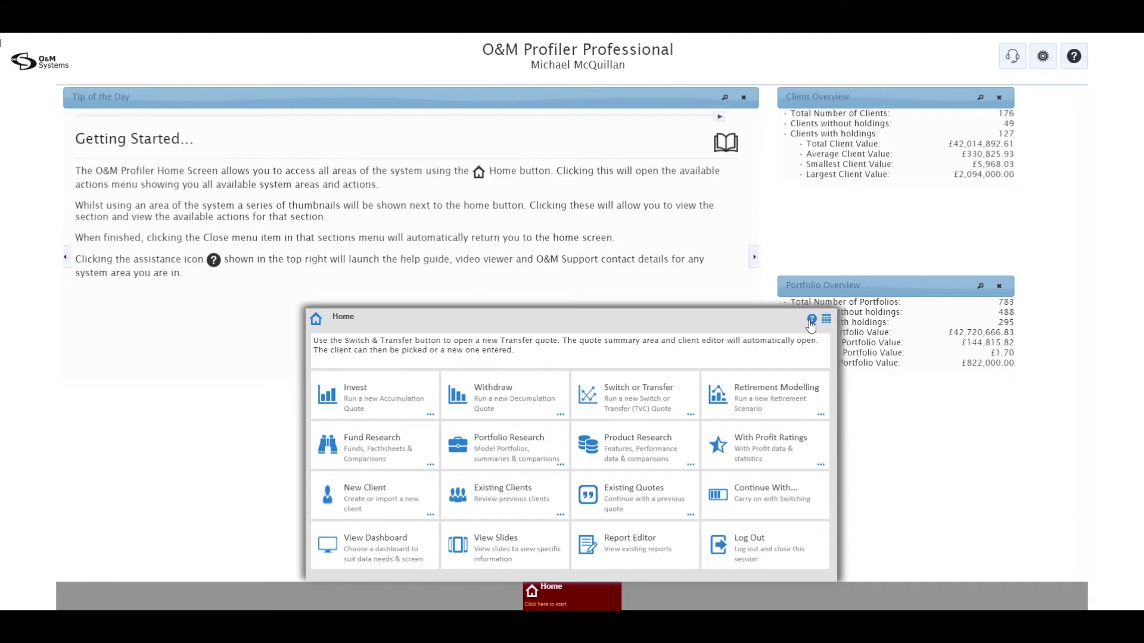
Start a new Switch or Transfer quote and enter the new client's title as Mr, plus the first name and surname
{"action": "left_click", "coordinate": [632, 395]}
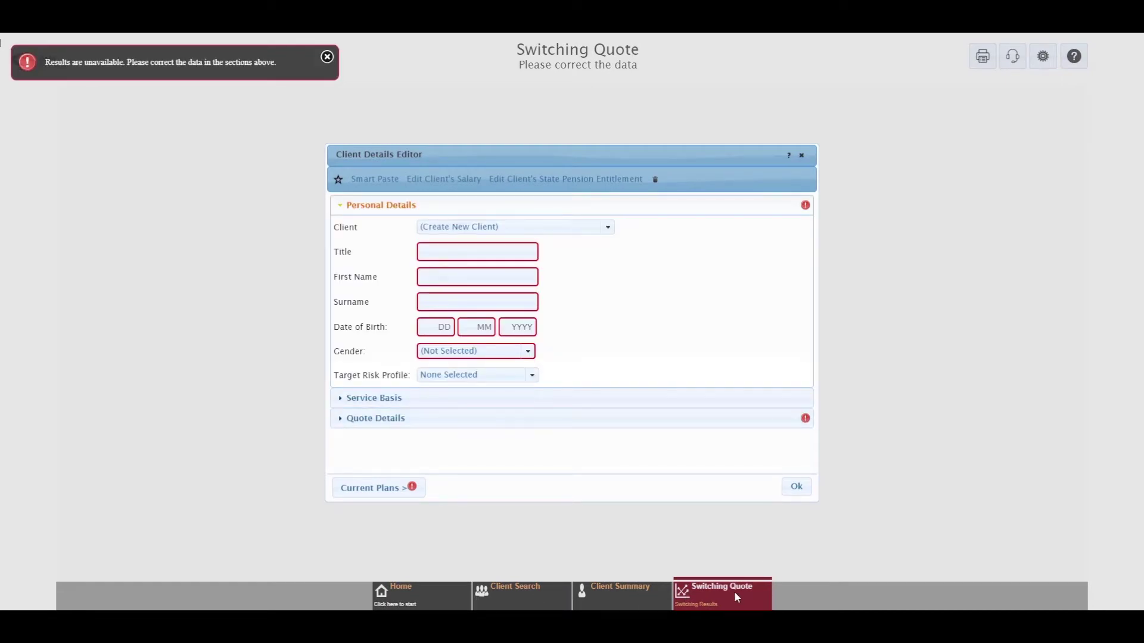
{"action": "left_click", "coordinate": [451, 255]}
{"action": "type", "text": "Mr"}
{"action": "key", "text": "Tab"}
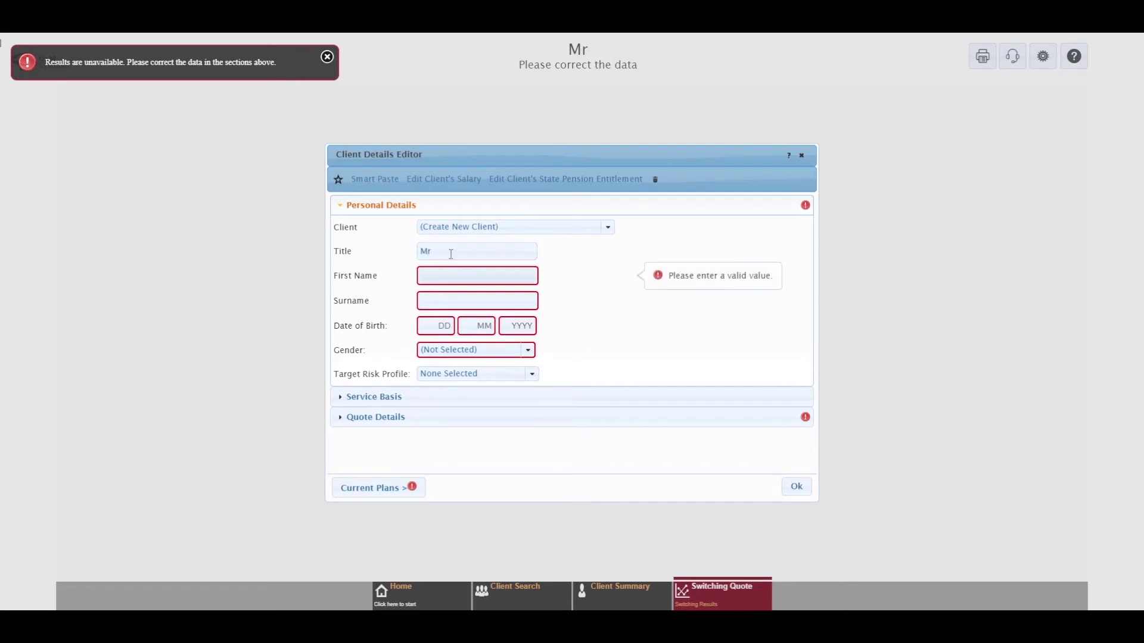
{"action": "type", "text": "Test"}
{"action": "key", "text": "Tab"}
{"action": "type", "text": "Client"}
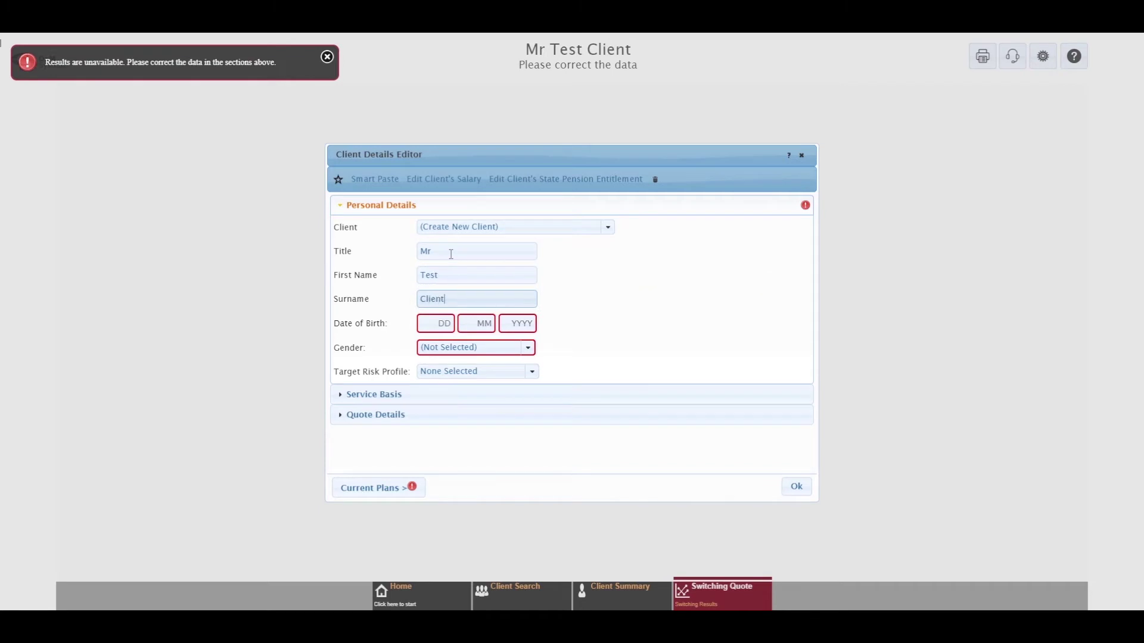
Enter the client's date of birth and set the gender to Male
{"action": "key", "text": "Tab"}
{"action": "type", "text": "01011"}
{"action": "type", "text": "967"}
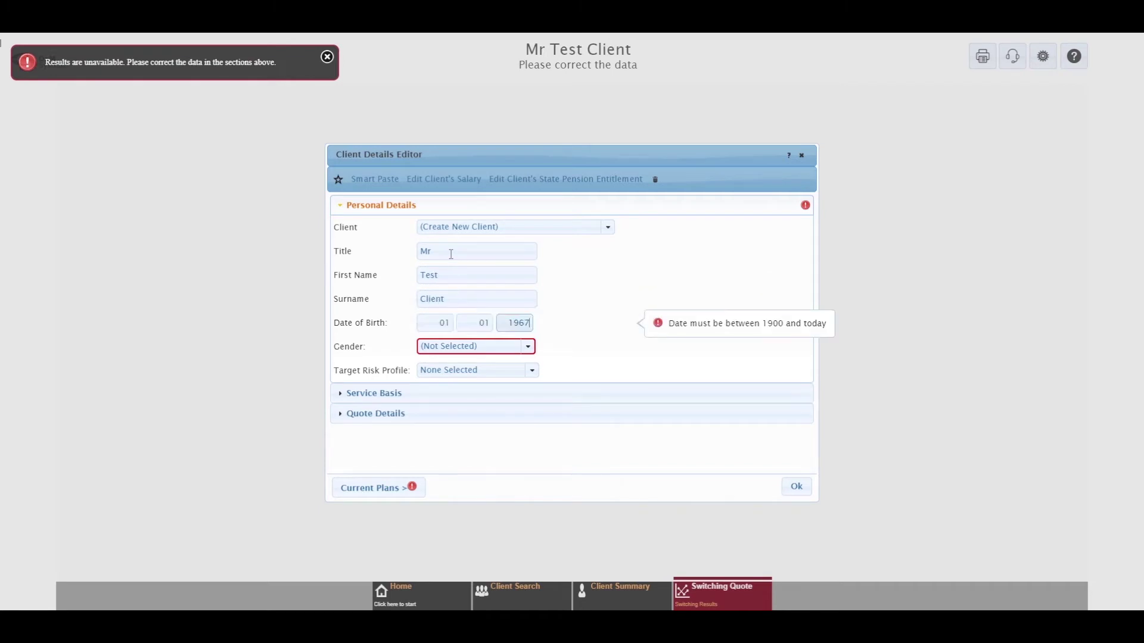
{"action": "left_click", "coordinate": [528, 347]}
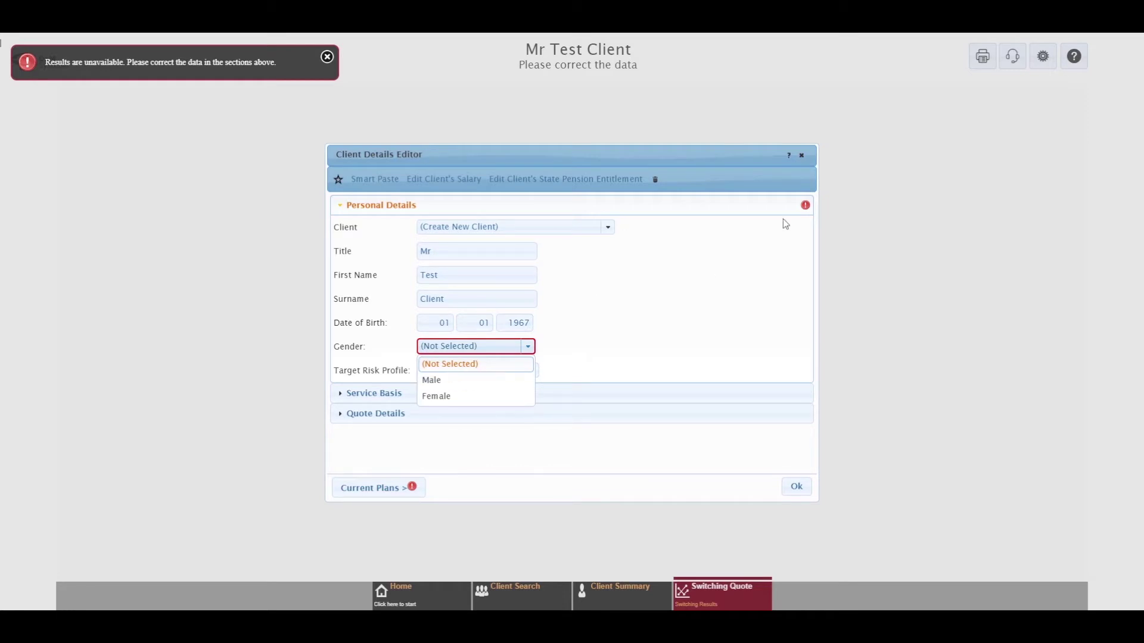
{"action": "mouse_move", "coordinate": [805, 211]}
{"action": "left_click", "coordinate": [460, 384]}
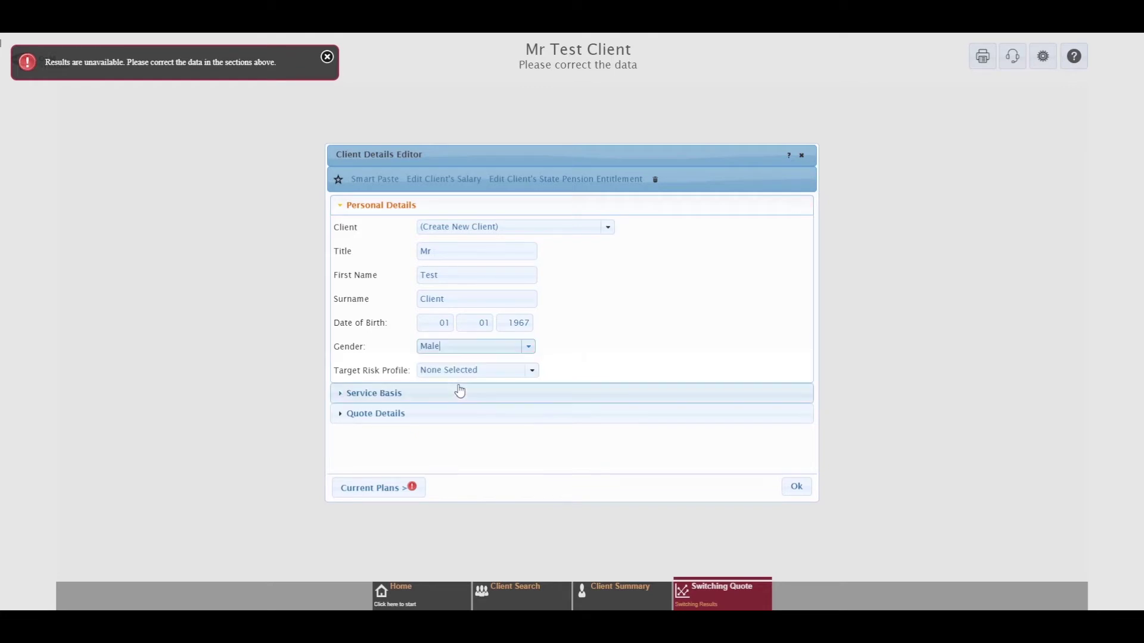
Add a current plan for the client with Personal Pension as the product and Abbey Life as the provider
{"action": "left_click", "coordinate": [395, 492]}
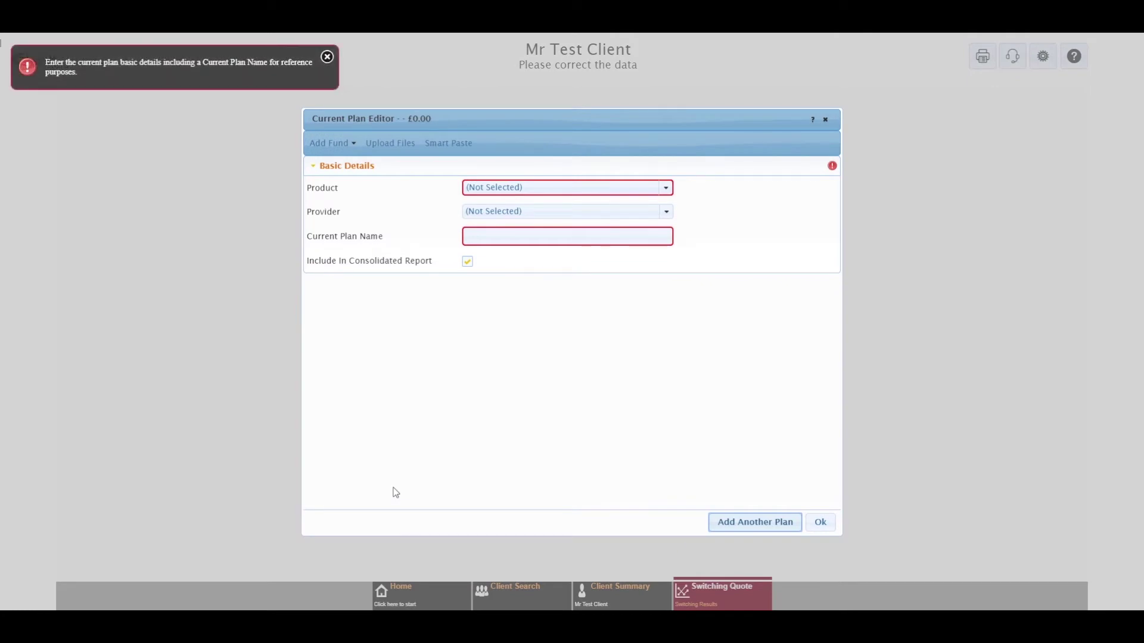
{"action": "left_click", "coordinate": [670, 188]}
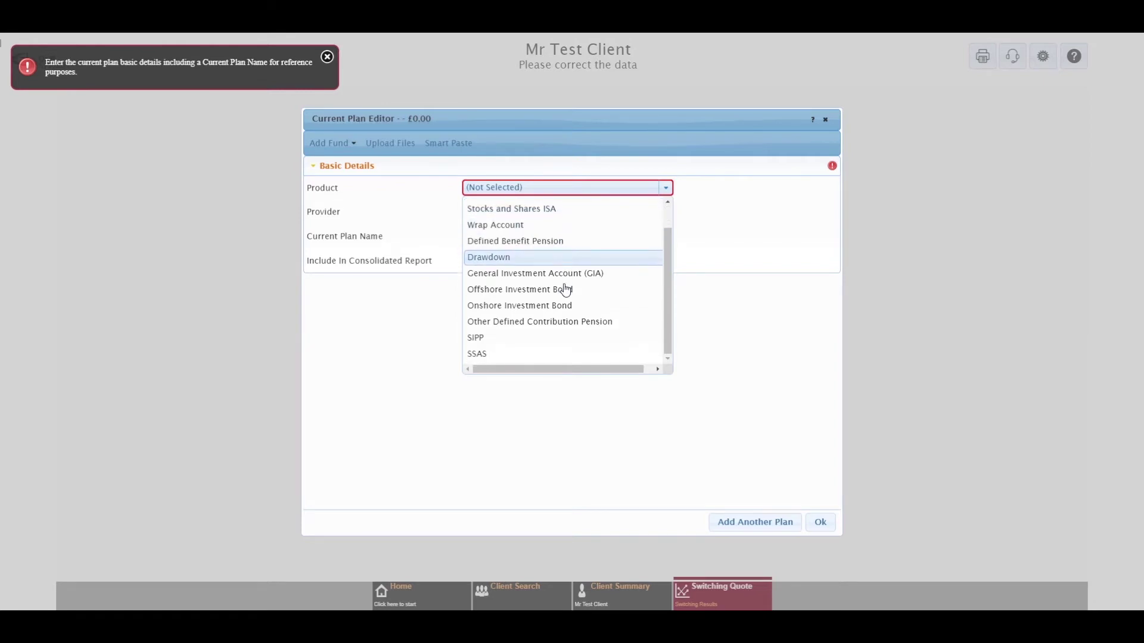
{"action": "scroll", "coordinate": [563, 288], "scroll_direction": "up", "scroll_amount": 2}
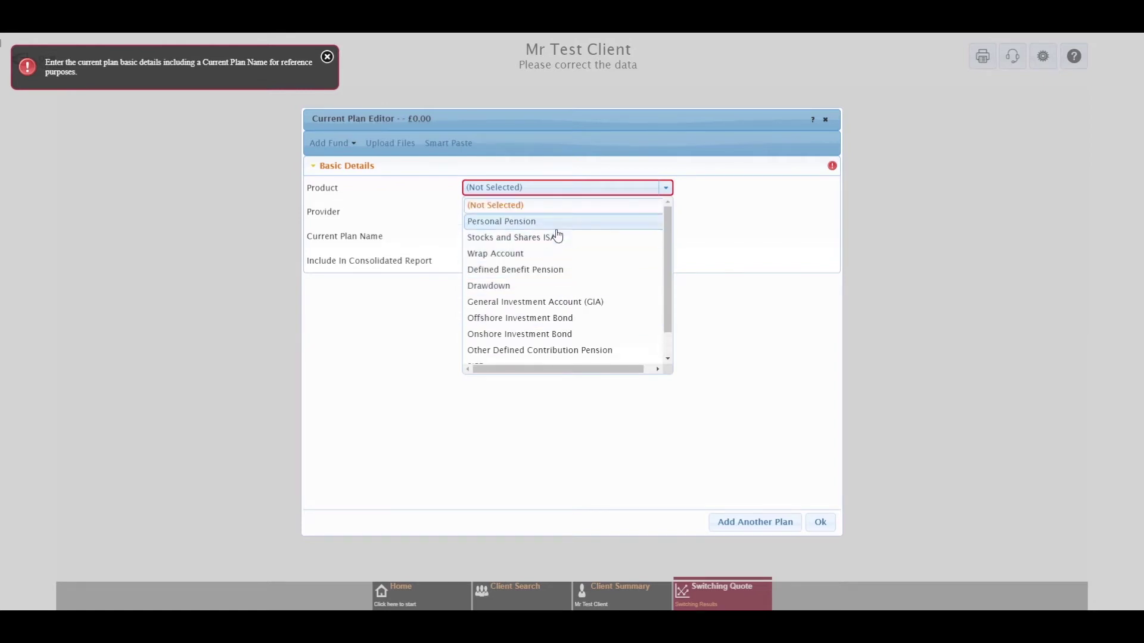
{"action": "left_click", "coordinate": [558, 236]}
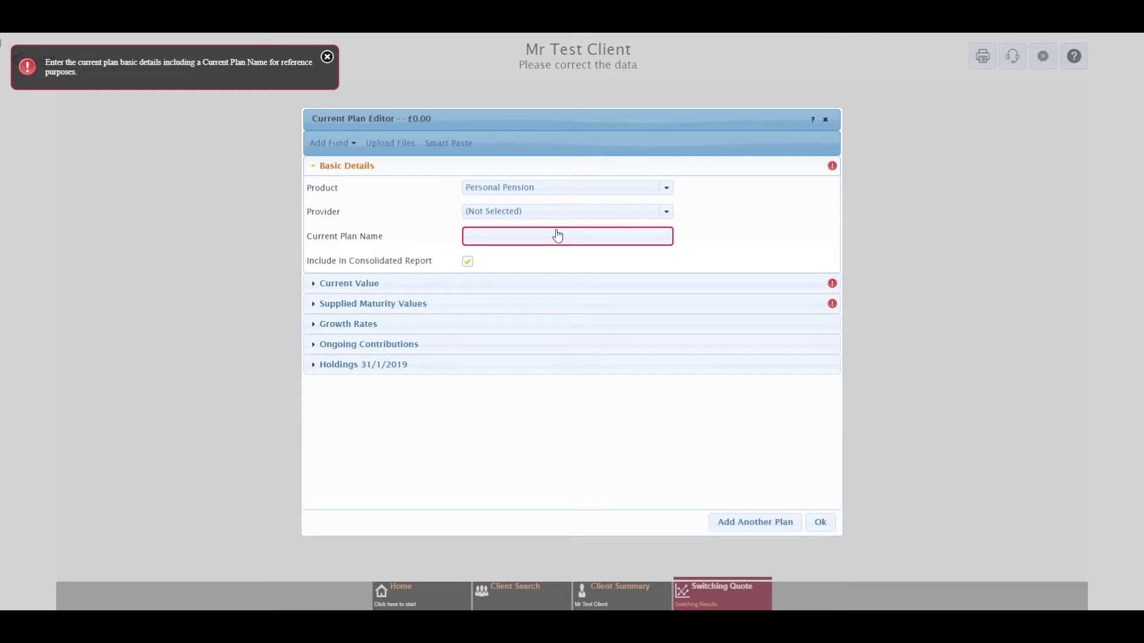
{"action": "left_click", "coordinate": [672, 213]}
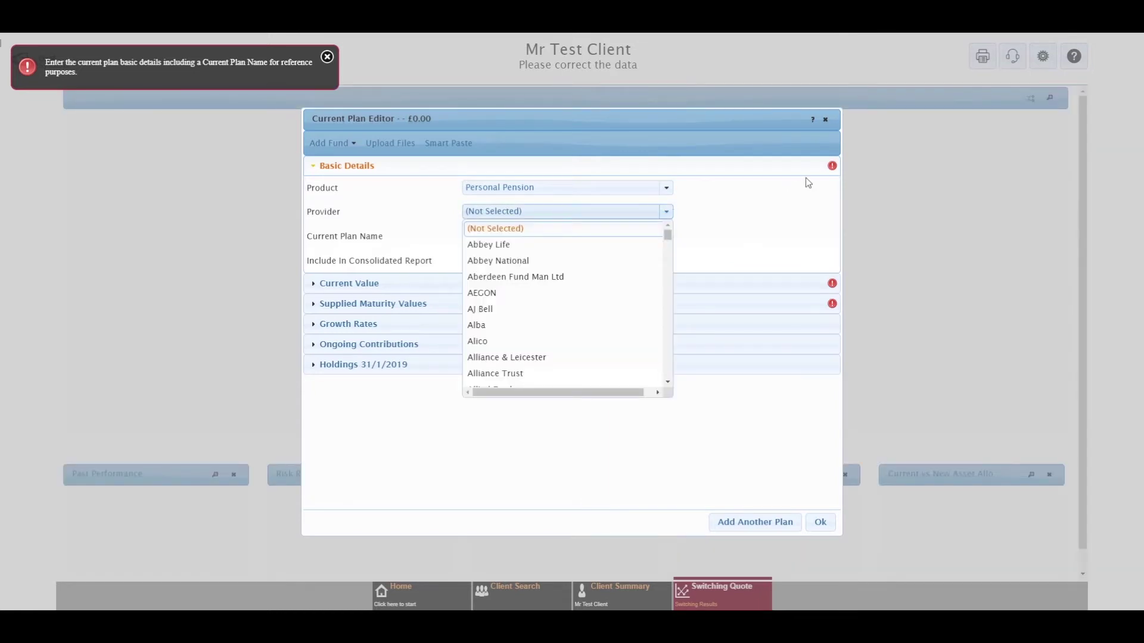
{"action": "left_click", "coordinate": [506, 248]}
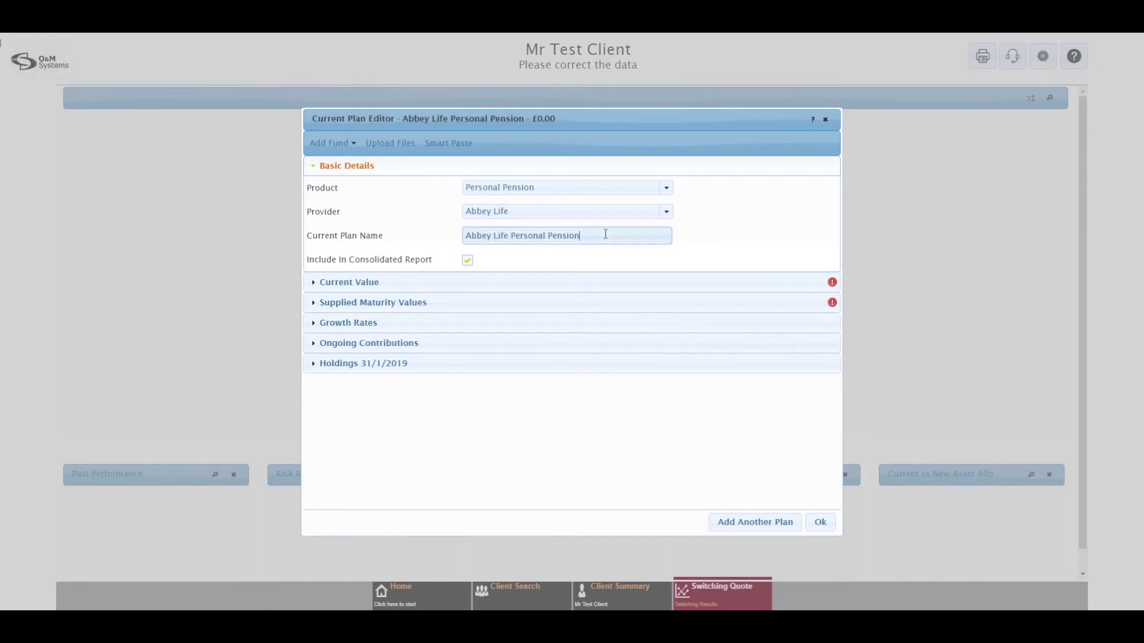
Set the pension plan's current value to £175,000
{"action": "left_click", "coordinate": [369, 287]}
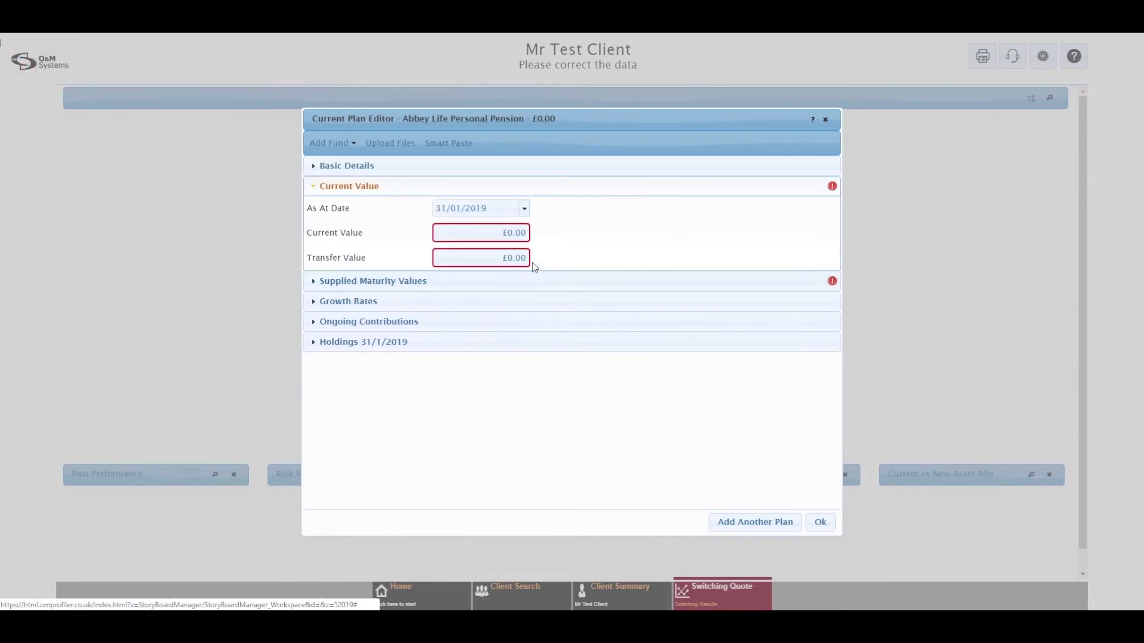
{"action": "left_click", "coordinate": [484, 233]}
{"action": "type", "text": "1"}
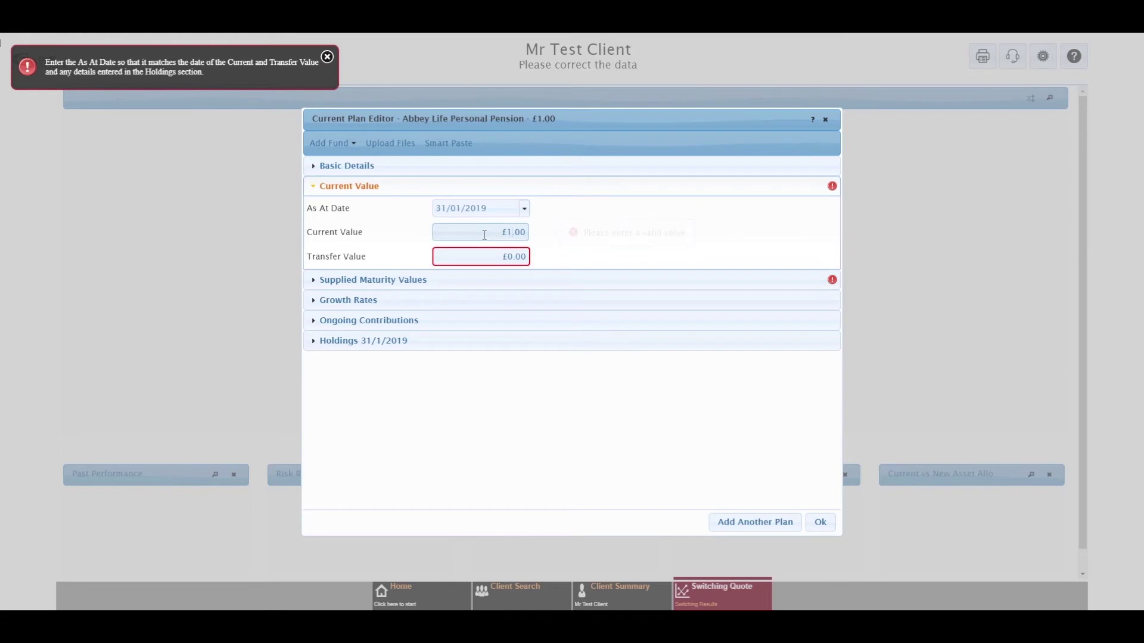
{"action": "type", "text": "75000"}
{"action": "key", "text": "Tab"}
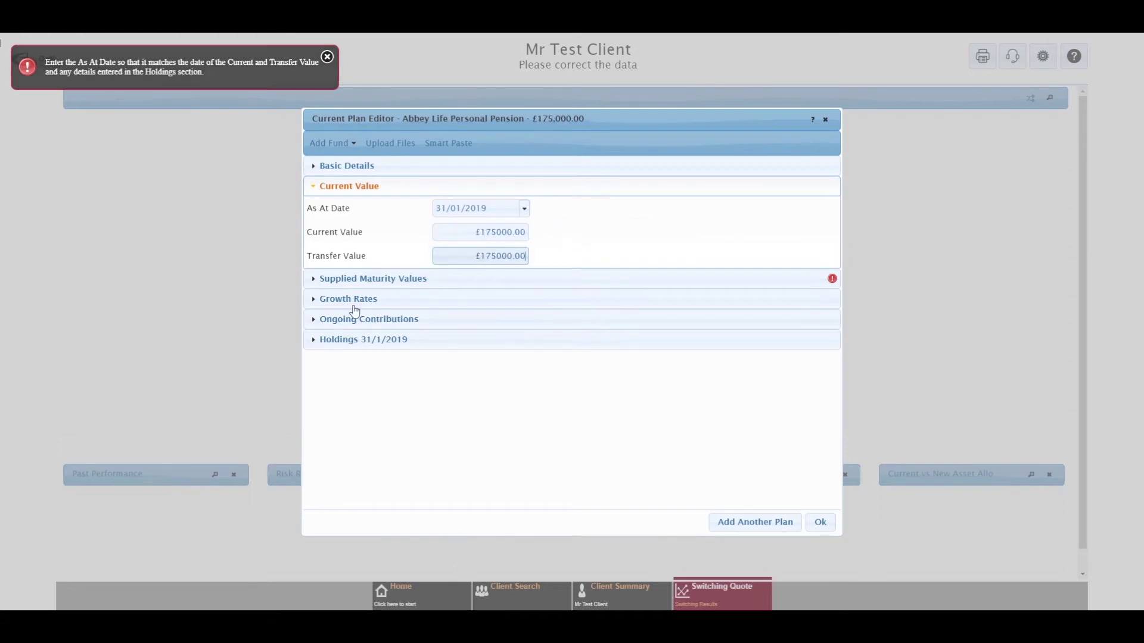
Set retirement age 65 and maturity values of £114,000 low, £176,000 mid and £214,000 high, and accept the plan
{"action": "left_click", "coordinate": [390, 280]}
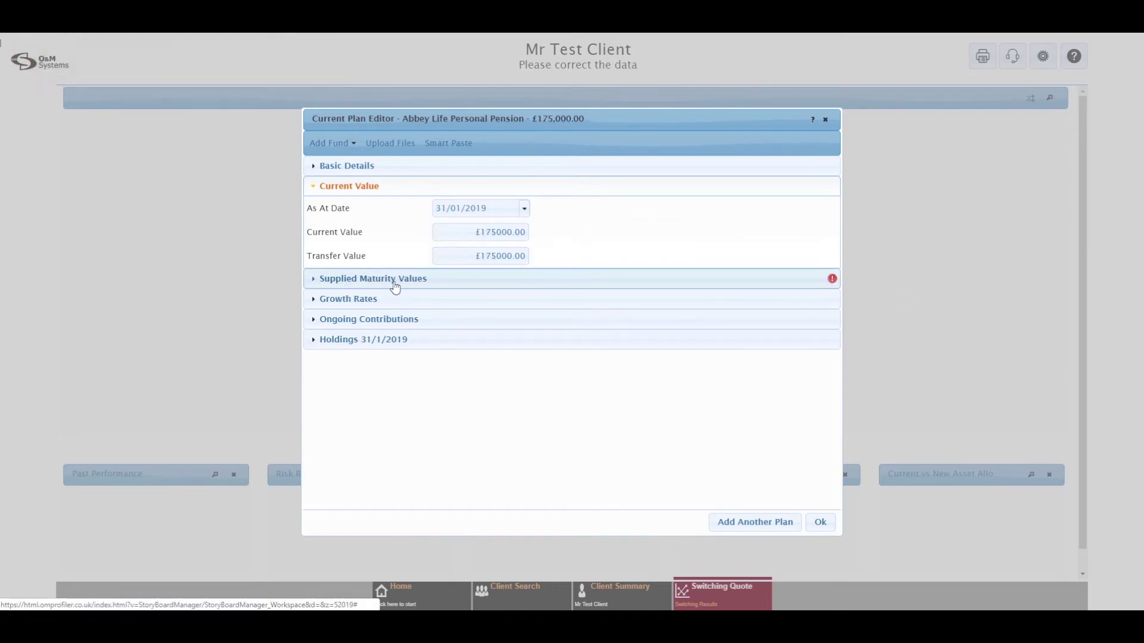
{"action": "left_click", "coordinate": [463, 279]}
{"action": "type", "text": "65"}
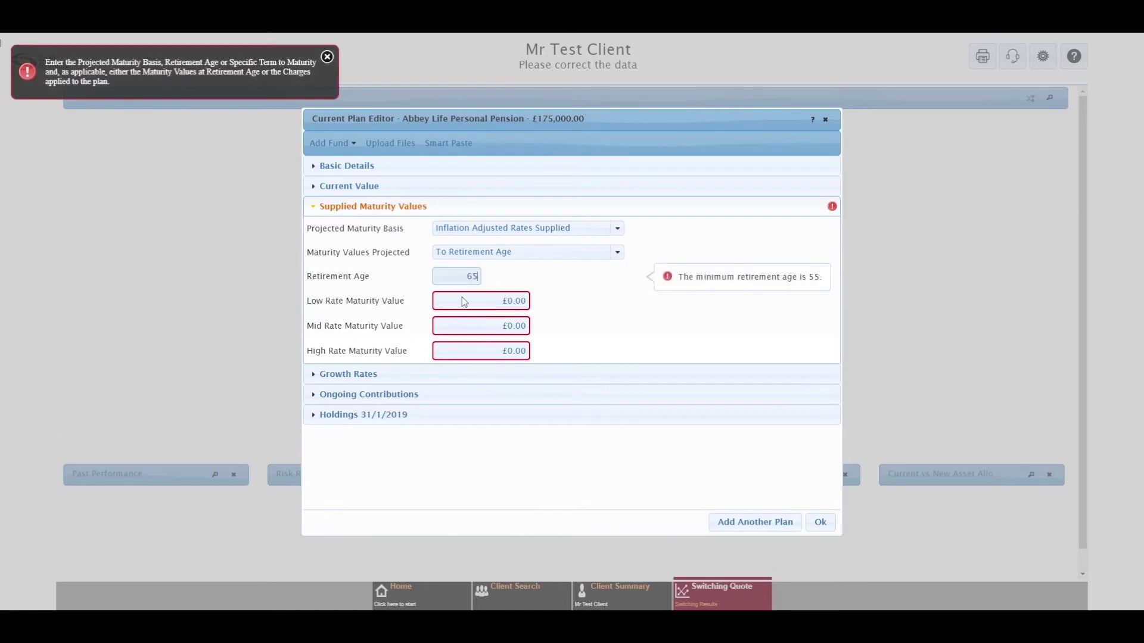
{"action": "left_click", "coordinate": [468, 301]}
{"action": "type", "text": "114000"}
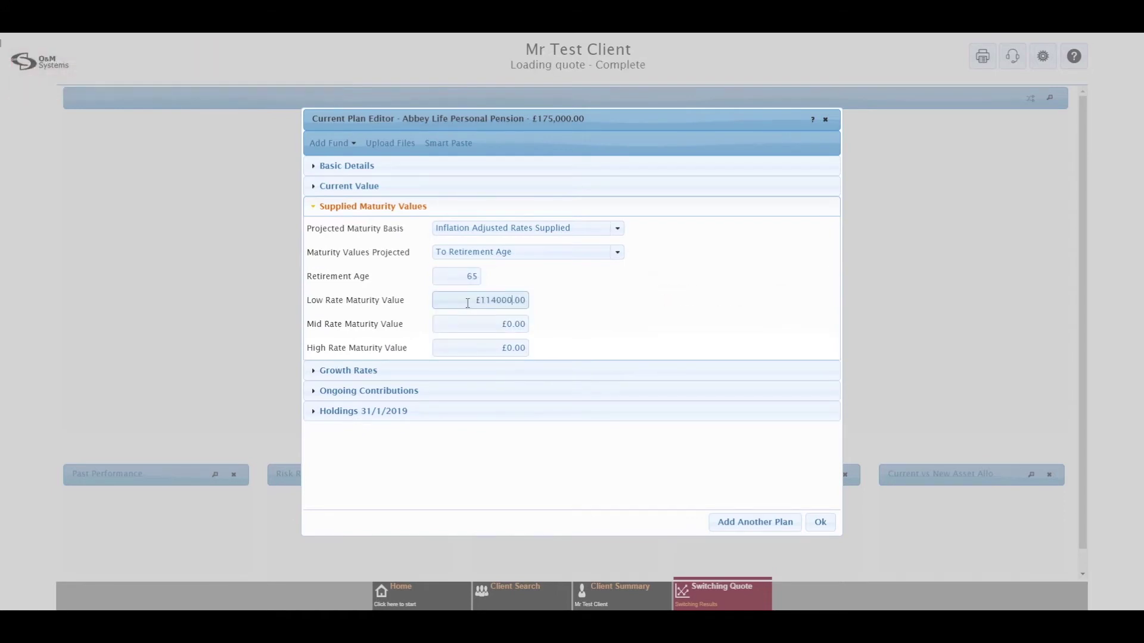
{"action": "left_click", "coordinate": [469, 326]}
{"action": "type", "text": "1"}
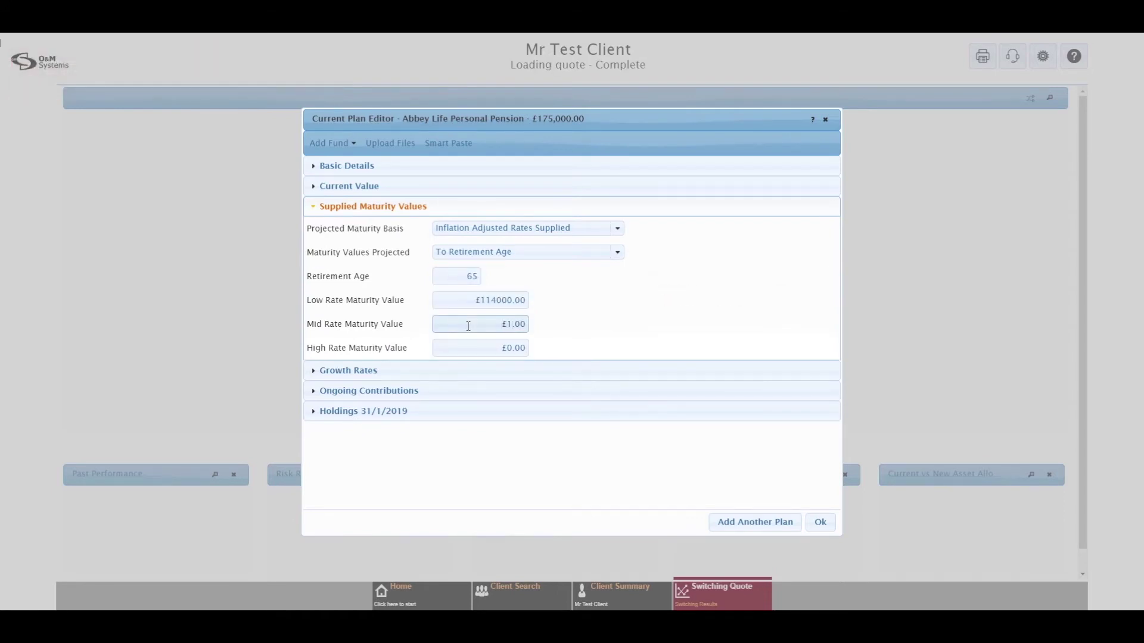
{"action": "type", "text": "76000"}
{"action": "left_click", "coordinate": [472, 346]}
{"action": "type", "text": "214000"}
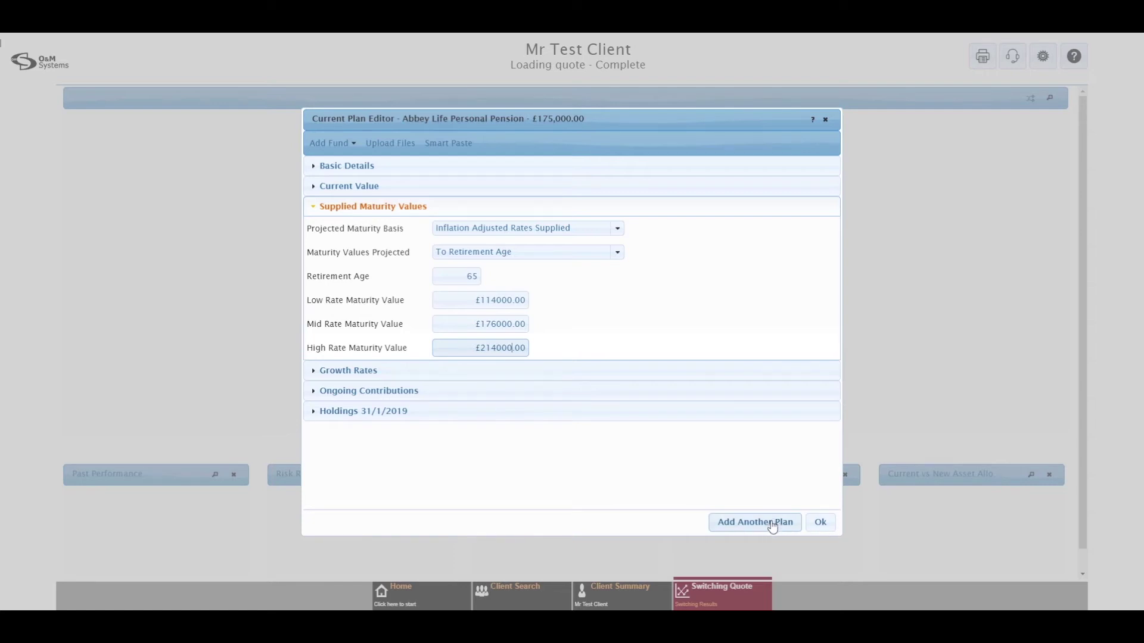
{"action": "left_click", "coordinate": [827, 527]}
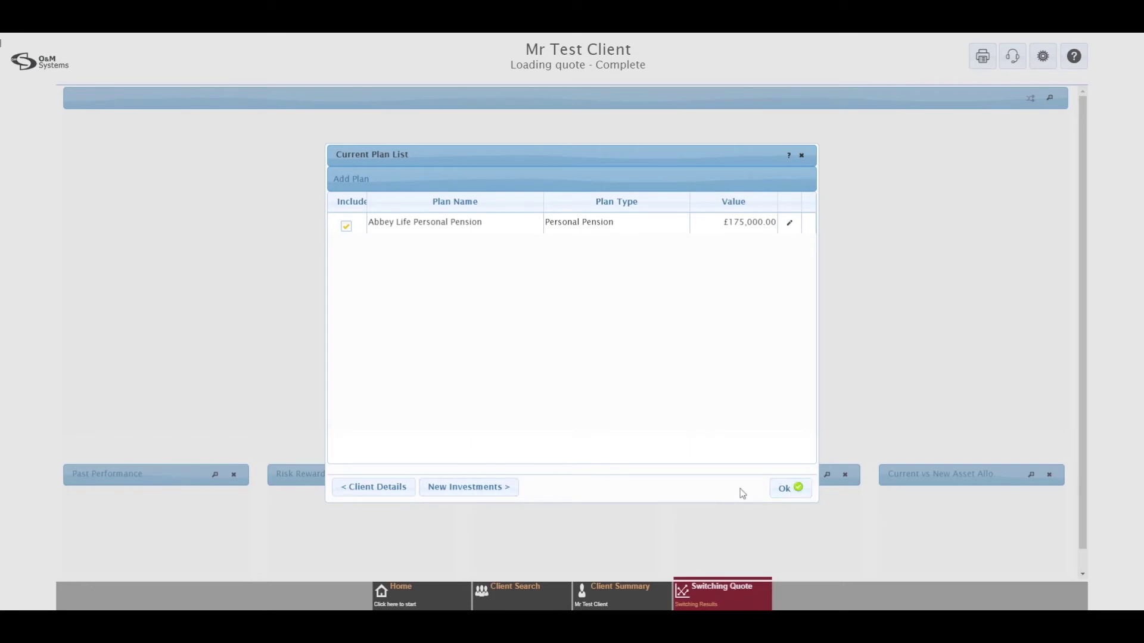
Accept the current plan list to produce the switching results and select FundsNetwork Pension in the product comparison
{"action": "left_click", "coordinate": [791, 488]}
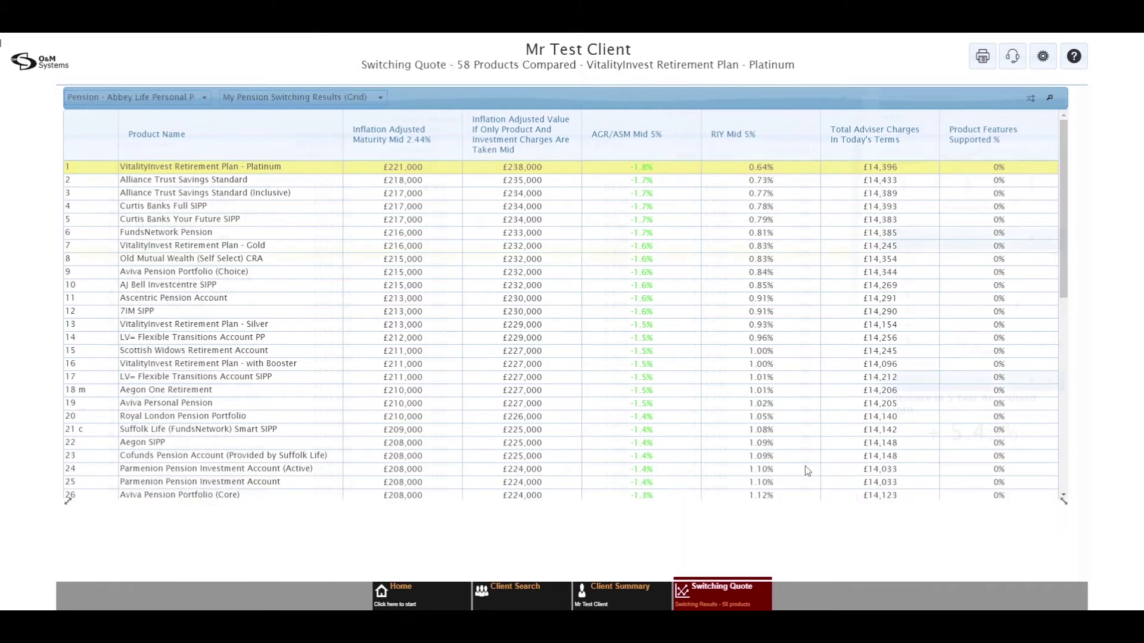
{"action": "left_click", "coordinate": [197, 232]}
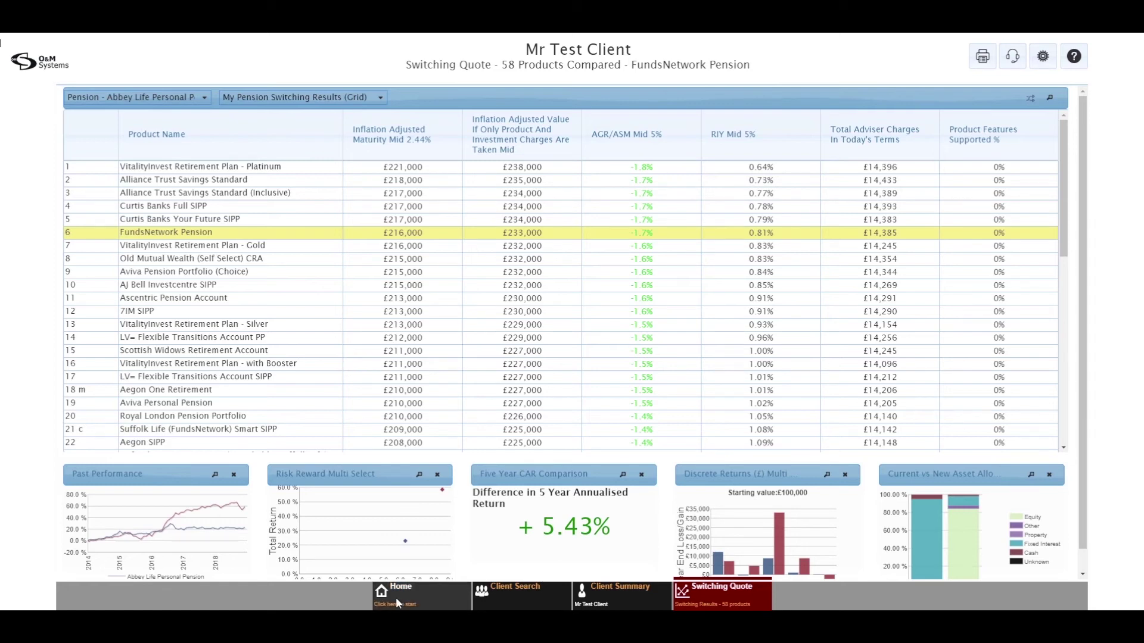
Review the quote's new investment sector defaults and accept them as they are
{"action": "left_click", "coordinate": [719, 598]}
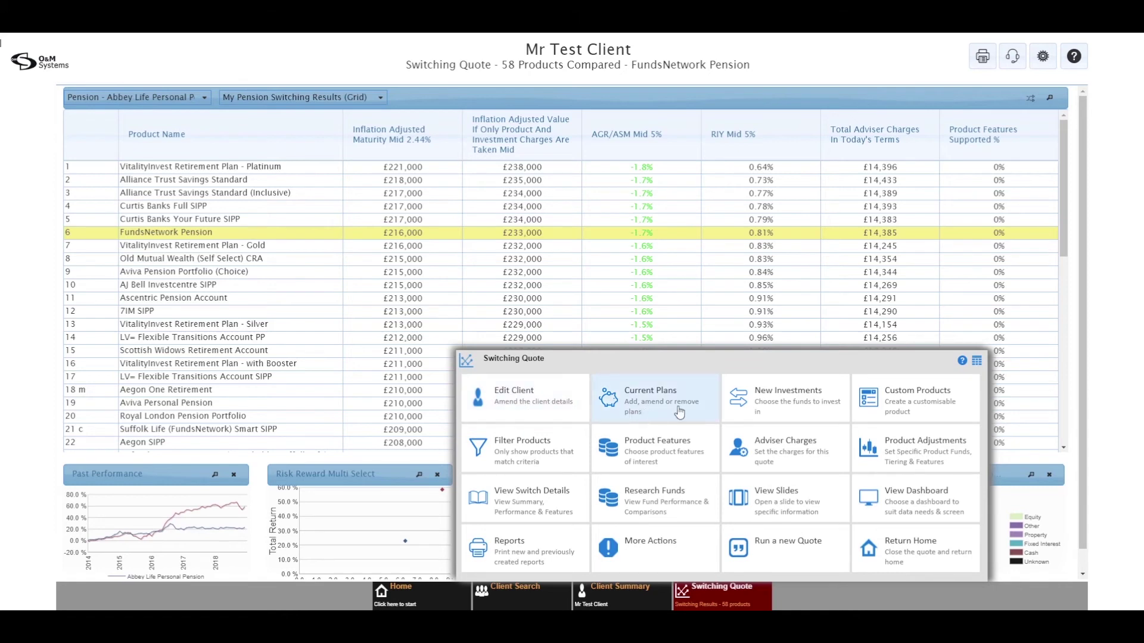
{"action": "left_click", "coordinate": [803, 409]}
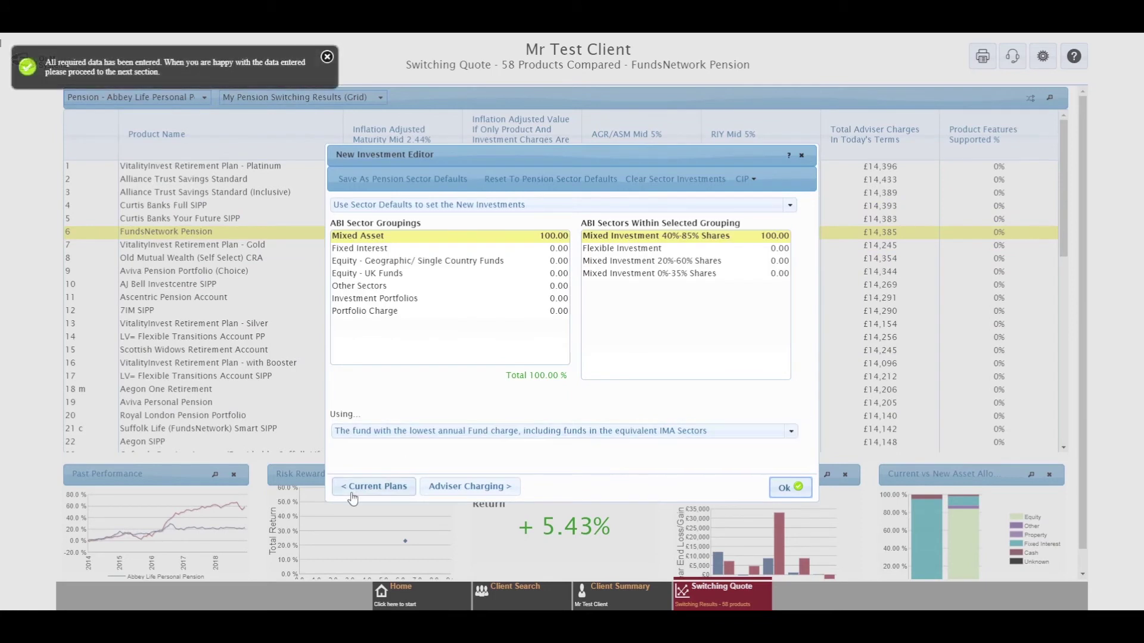
{"action": "left_click", "coordinate": [794, 490]}
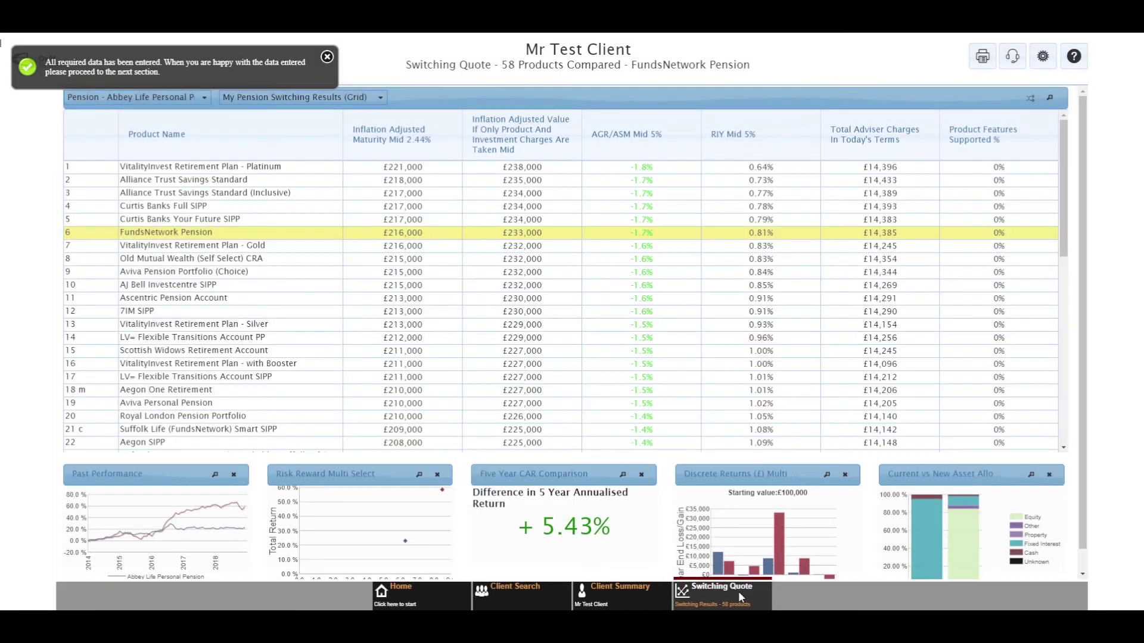
View the new report types available for the switching quote without creating a report
{"action": "left_click", "coordinate": [739, 594]}
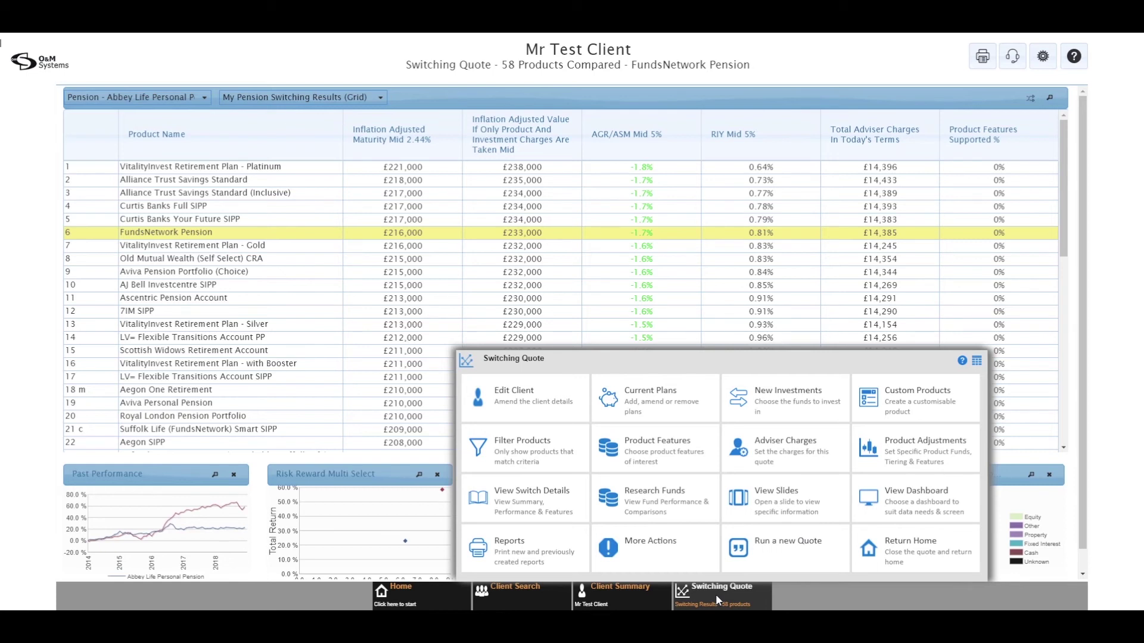
{"action": "left_click", "coordinate": [520, 558]}
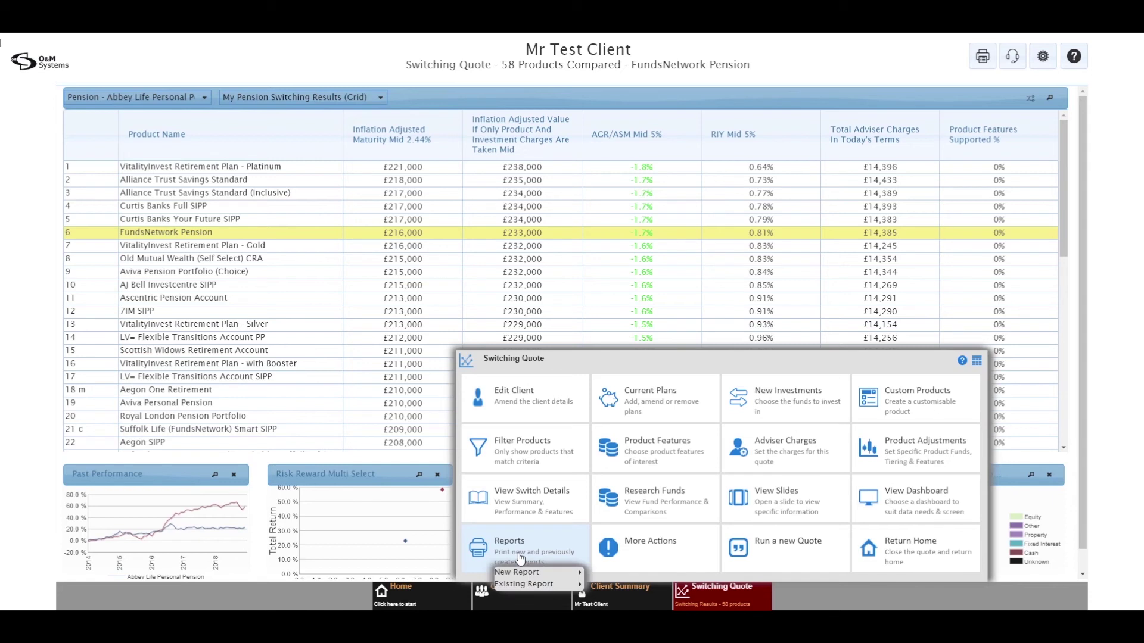
{"action": "mouse_move", "coordinate": [525, 573]}
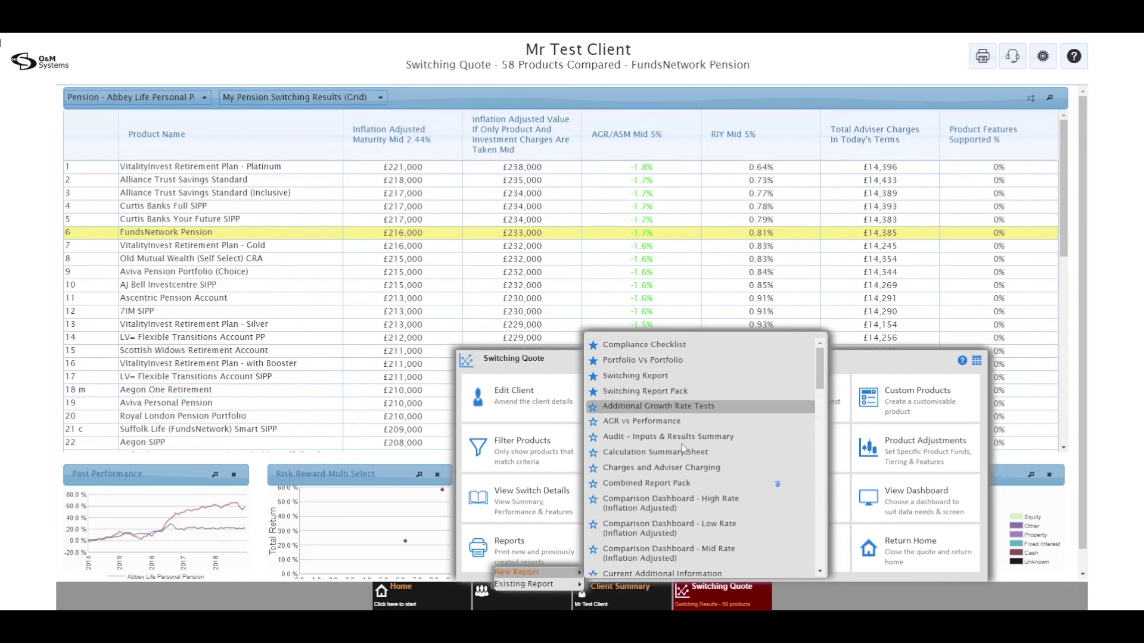
{"action": "left_click", "coordinate": [710, 598]}
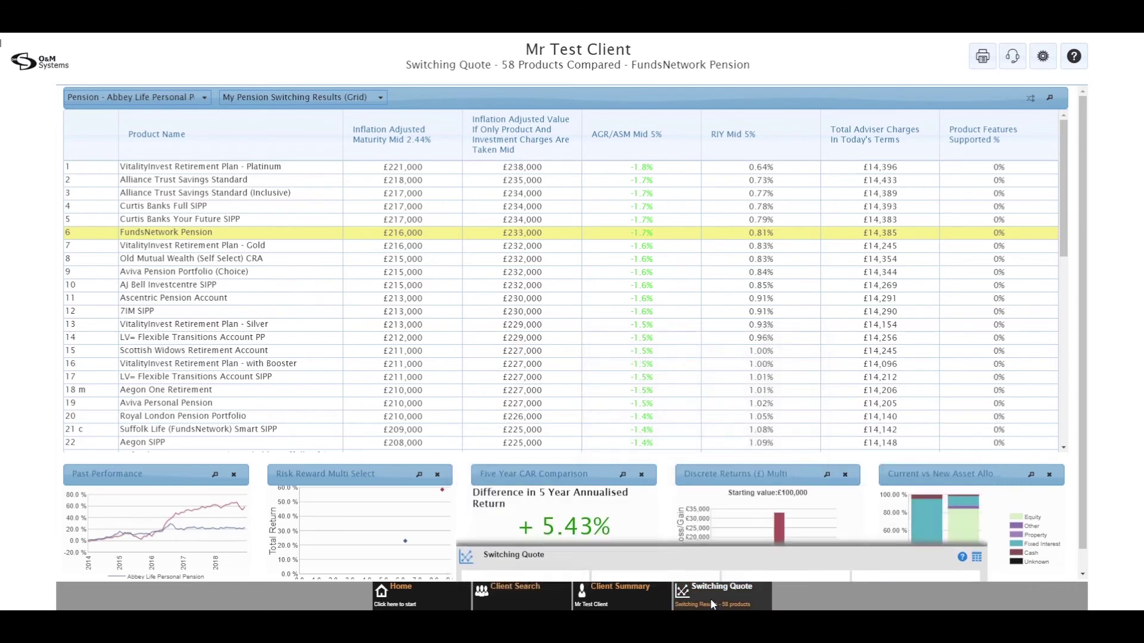
View the new report types available for the switching quote, and close the quote to return to the home screen
{"action": "left_click", "coordinate": [983, 57]}
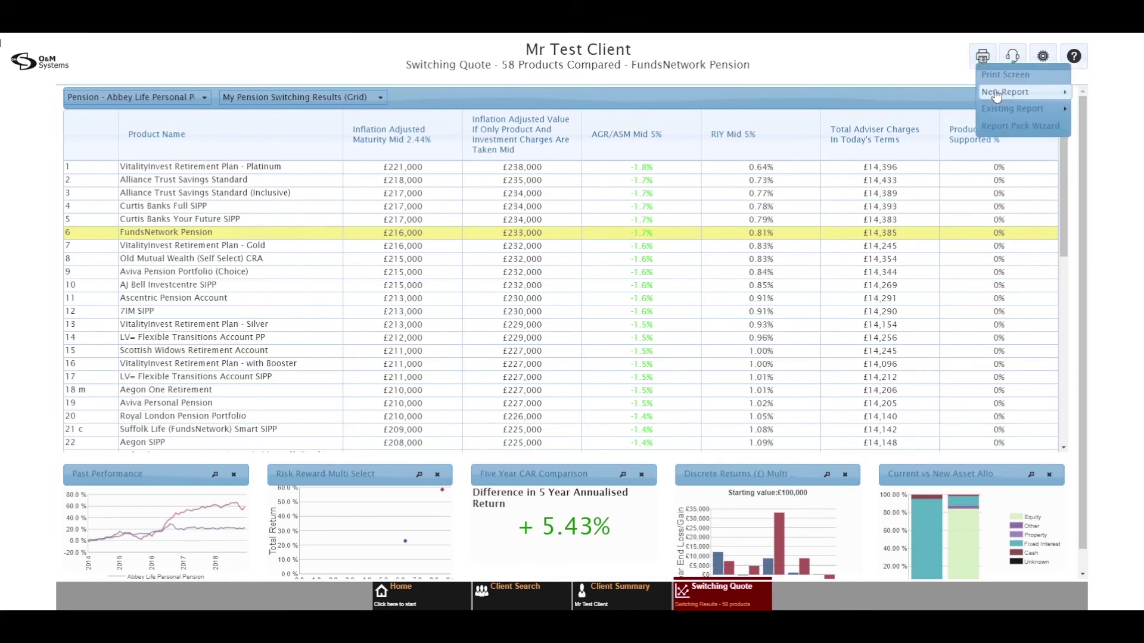
{"action": "left_click", "coordinate": [996, 95]}
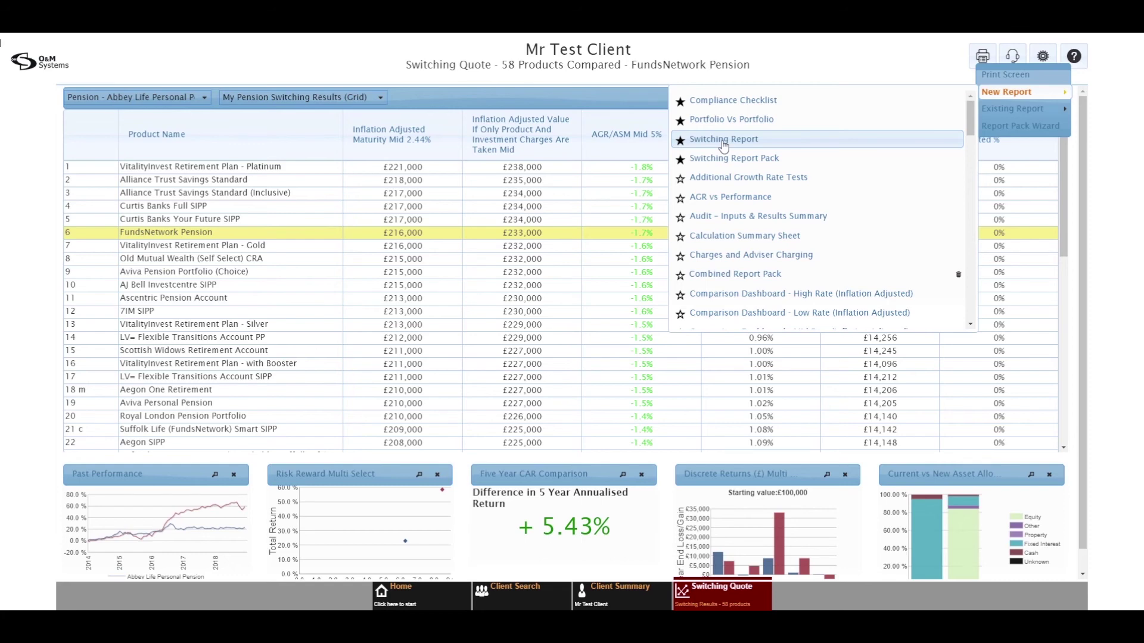
{"action": "left_click", "coordinate": [714, 598]}
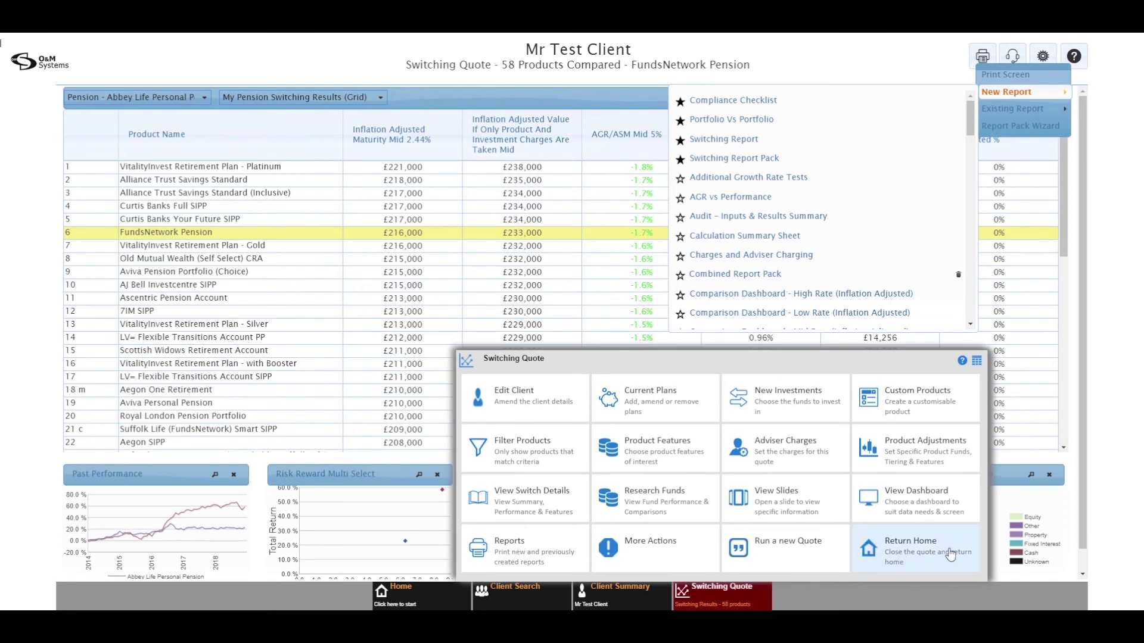
{"action": "left_click", "coordinate": [404, 603]}
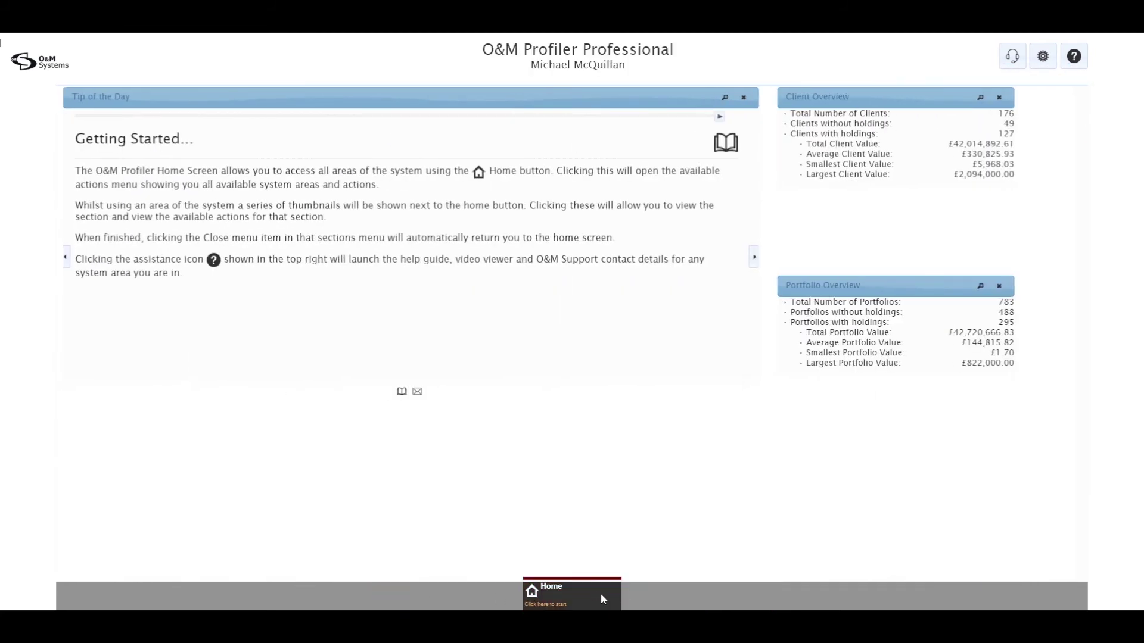
Reopen the client's existing switching quote from the home screen's switch or transfer options and bring up its current plan list
{"action": "left_click", "coordinate": [601, 596]}
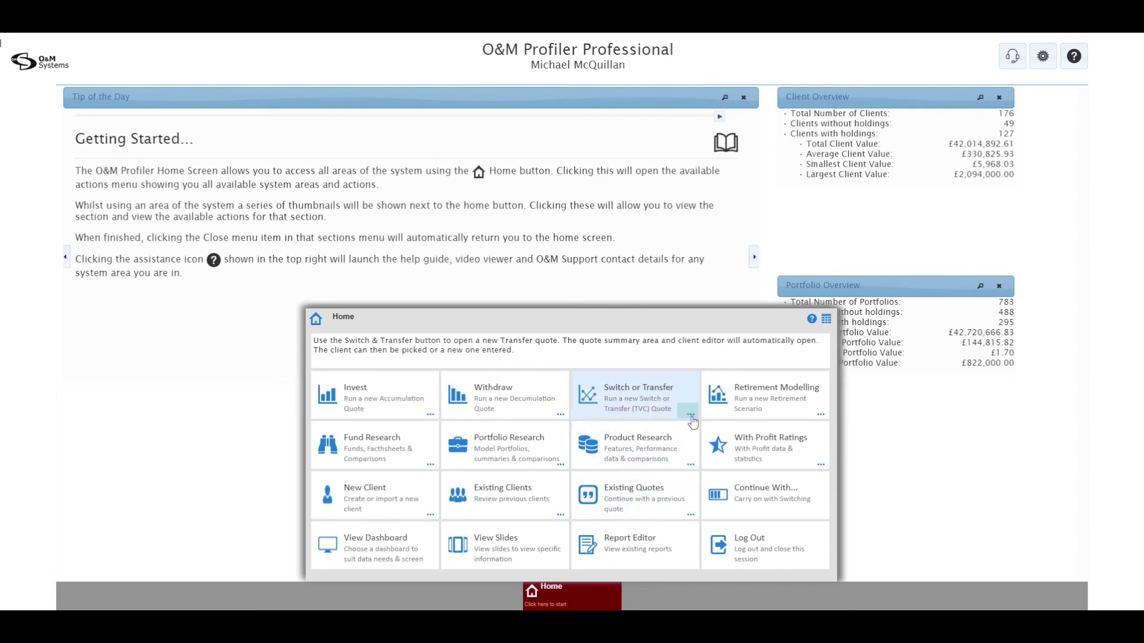
{"action": "left_click", "coordinate": [691, 416]}
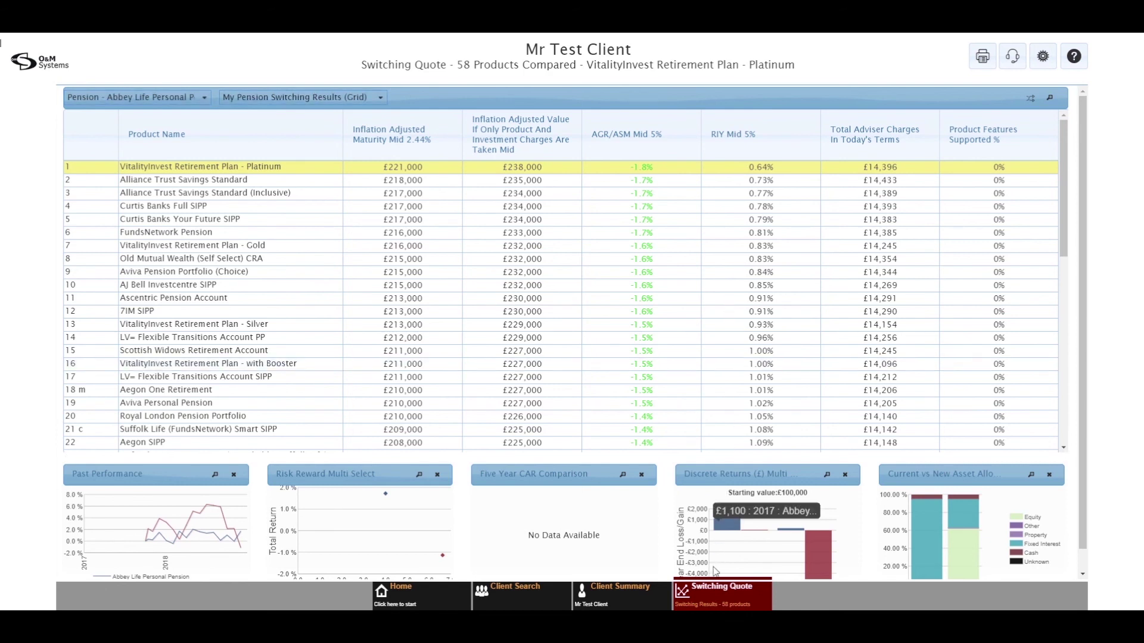
{"action": "left_click", "coordinate": [718, 606]}
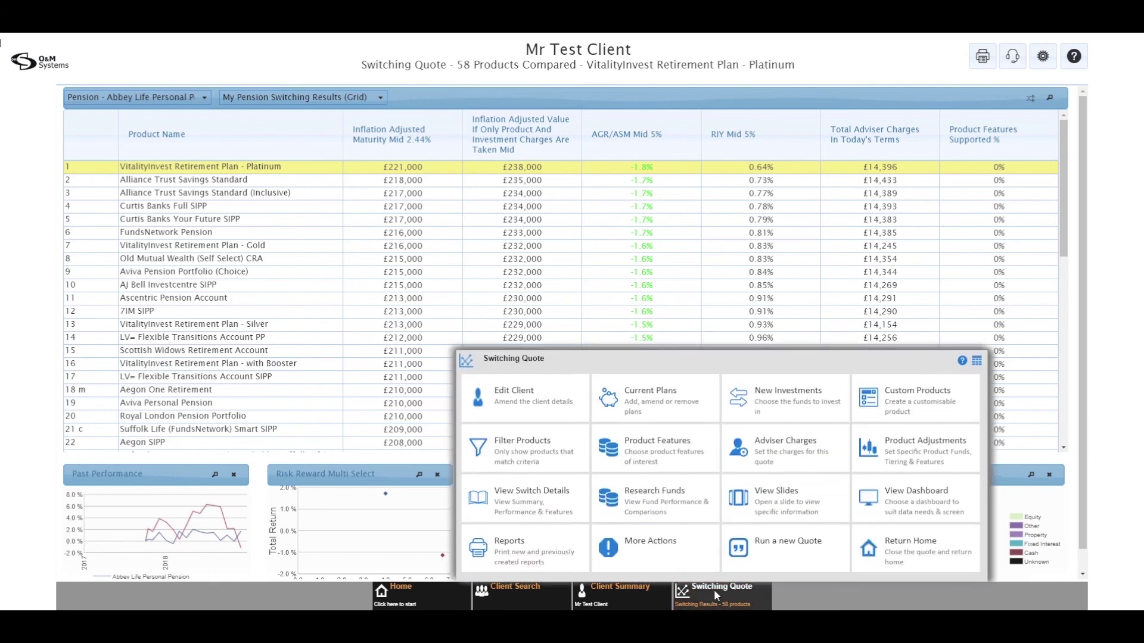
{"action": "left_click", "coordinate": [654, 397]}
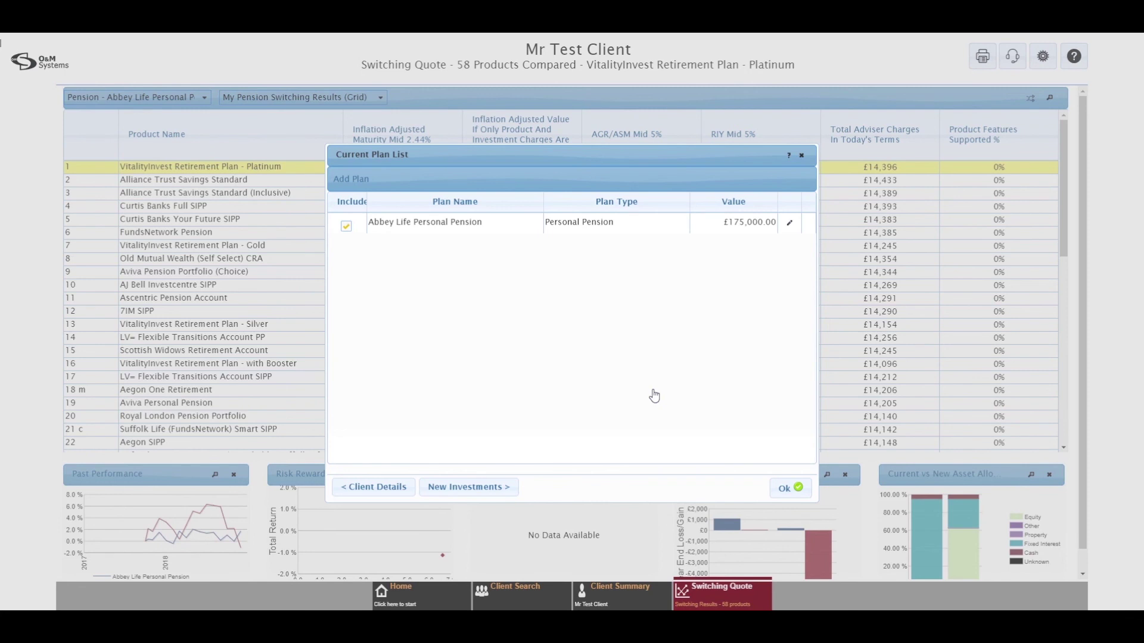